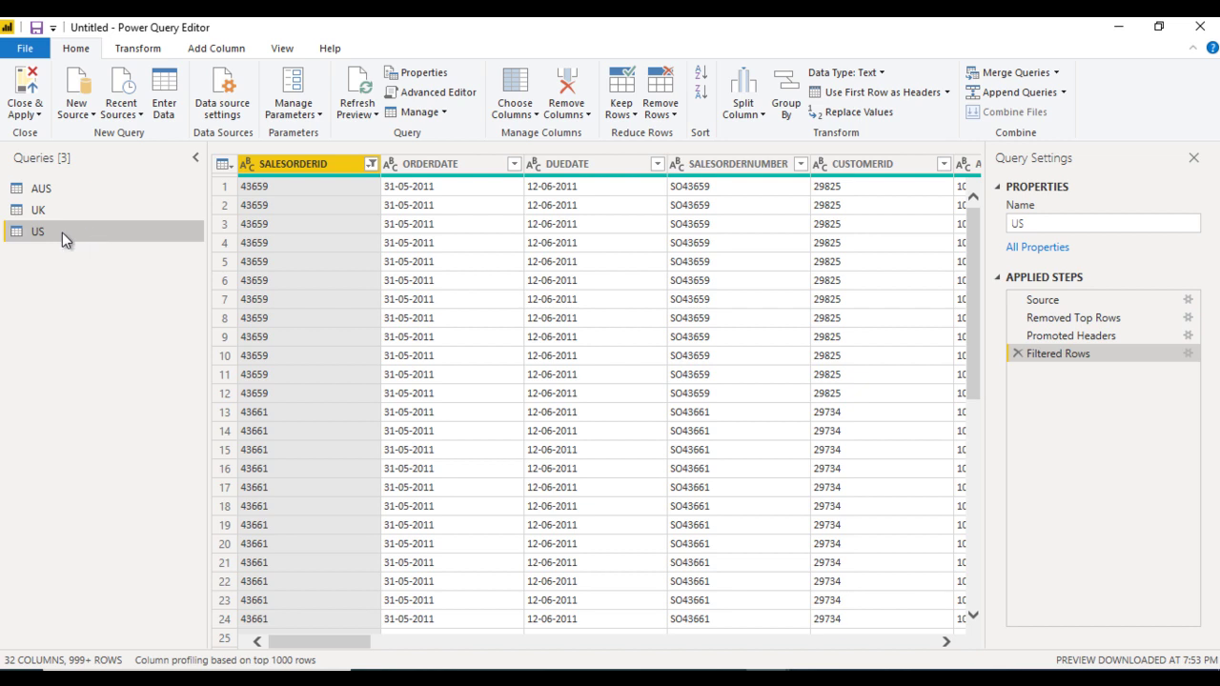
Step: Rename the US query to US1, then change it back to US
{"action": "double_click", "coordinate": [62, 232]}
{"action": "left_click", "coordinate": [63, 232]}
{"action": "type", "text": "1"}
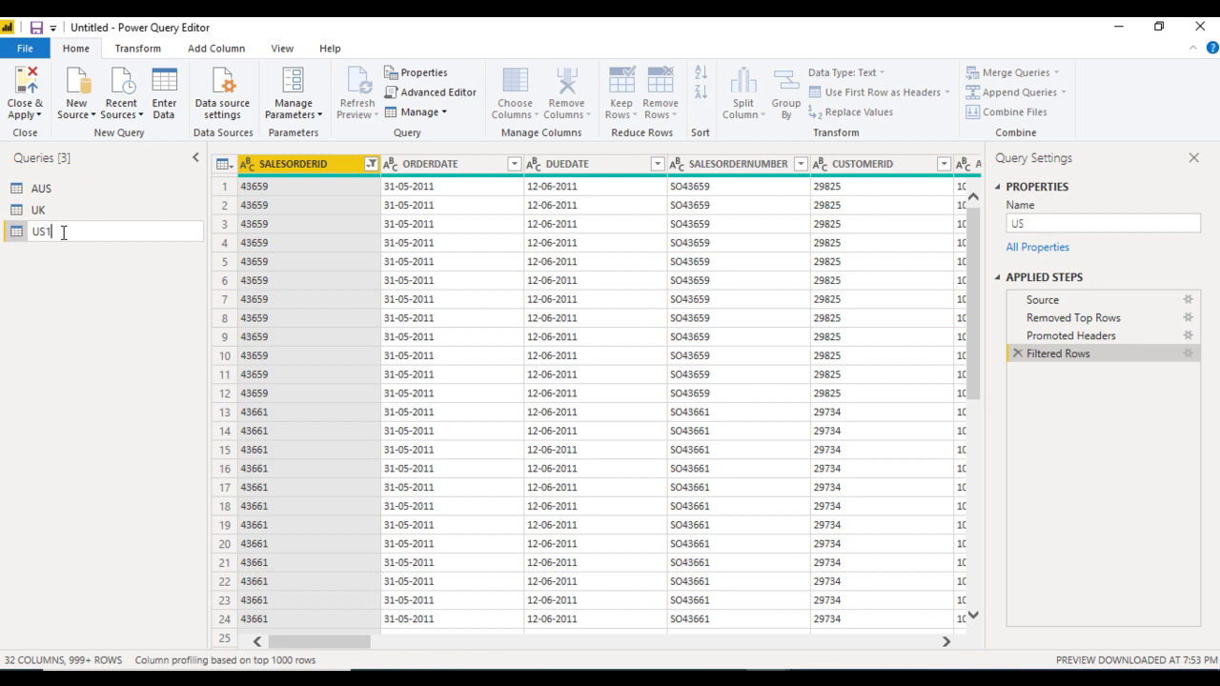
{"action": "key", "text": "Return"}
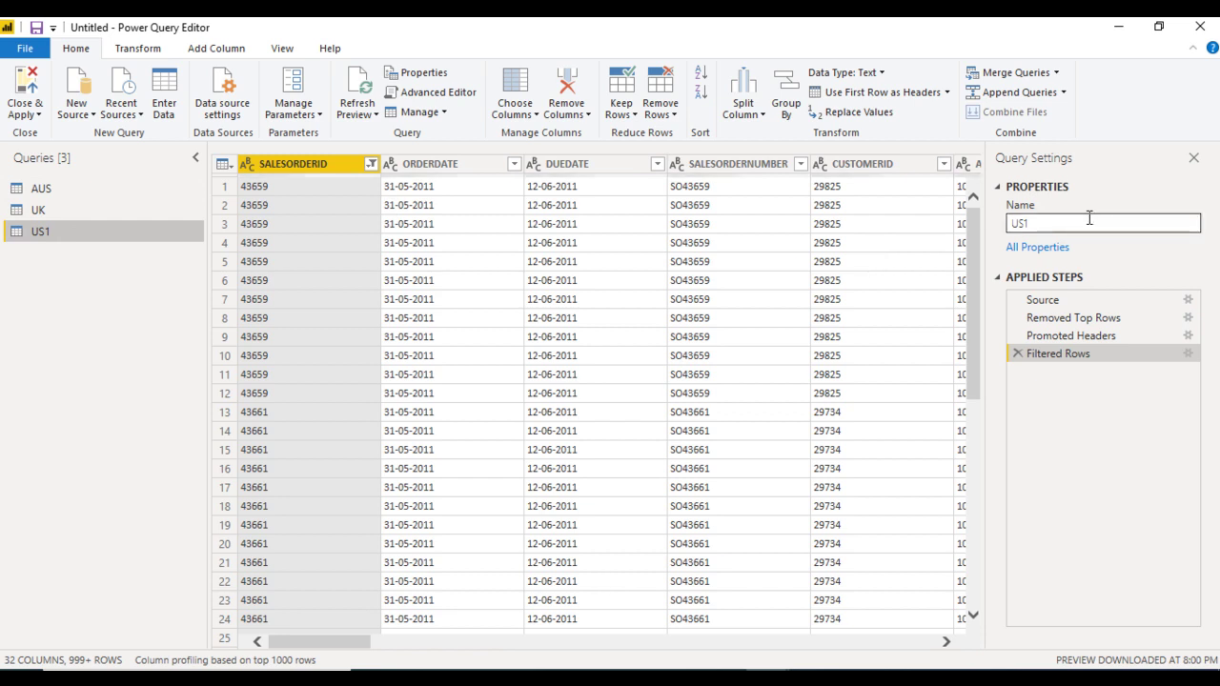
{"action": "key", "text": "BackSpace"}
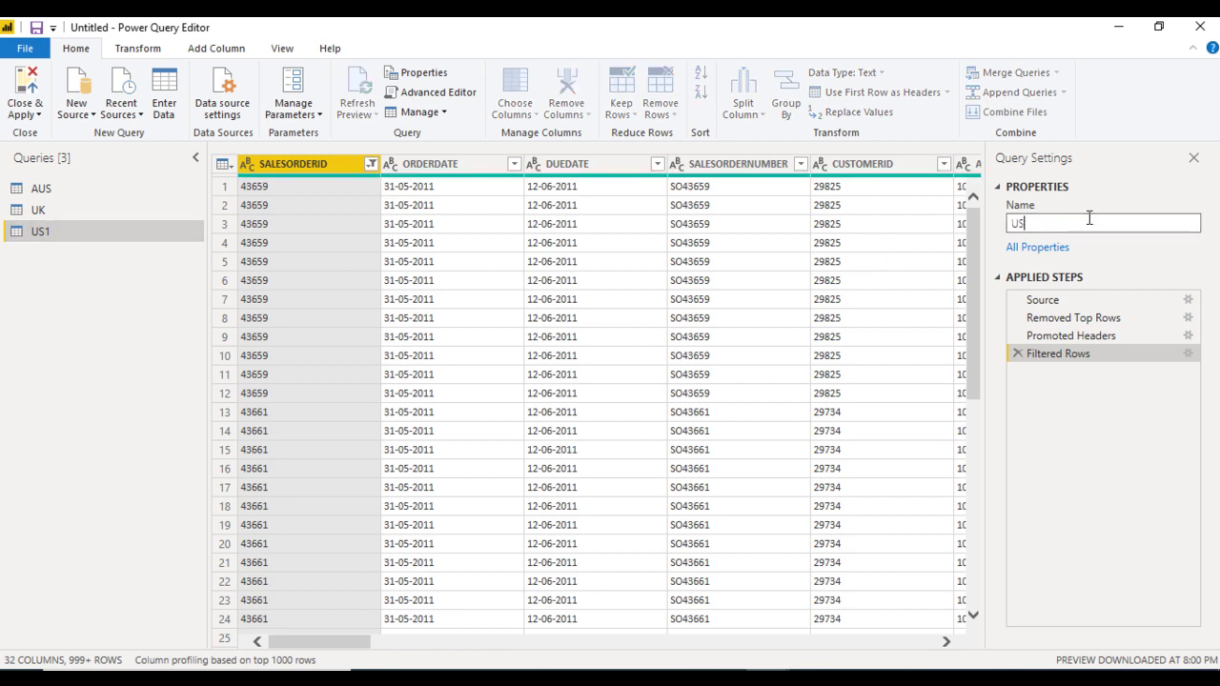
{"action": "key", "text": "Return"}
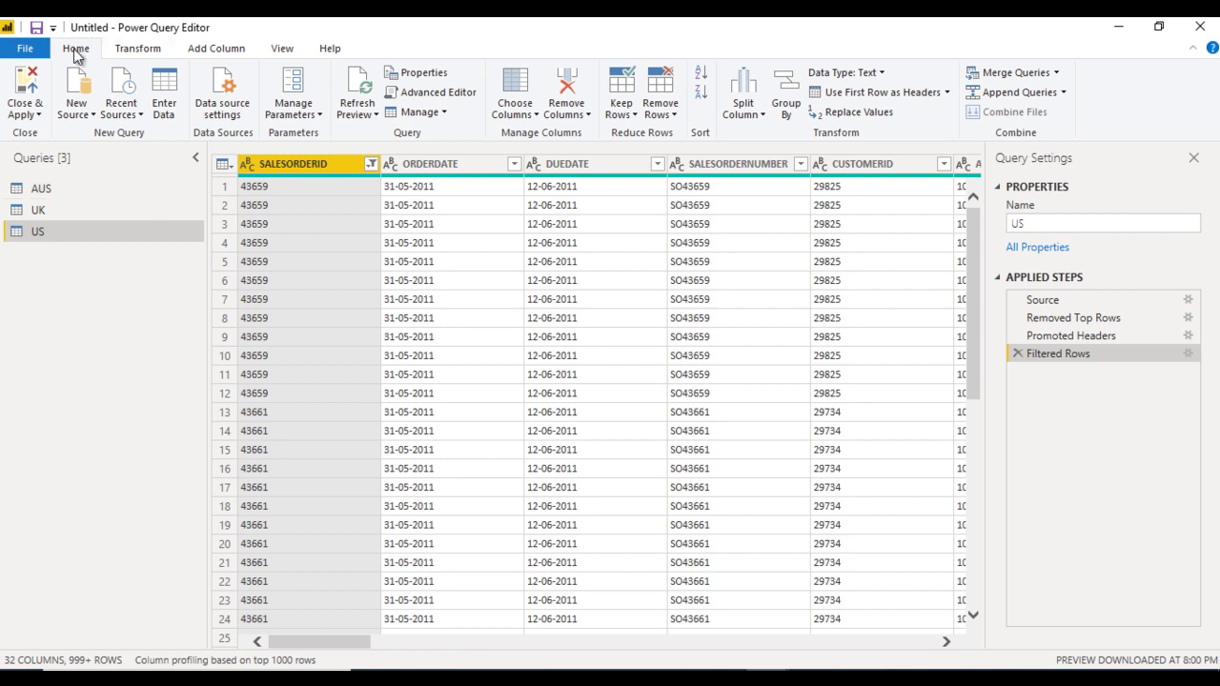
Step: Choose Append Queries as New from the Append Queries dropdown
{"action": "left_click", "coordinate": [1063, 92]}
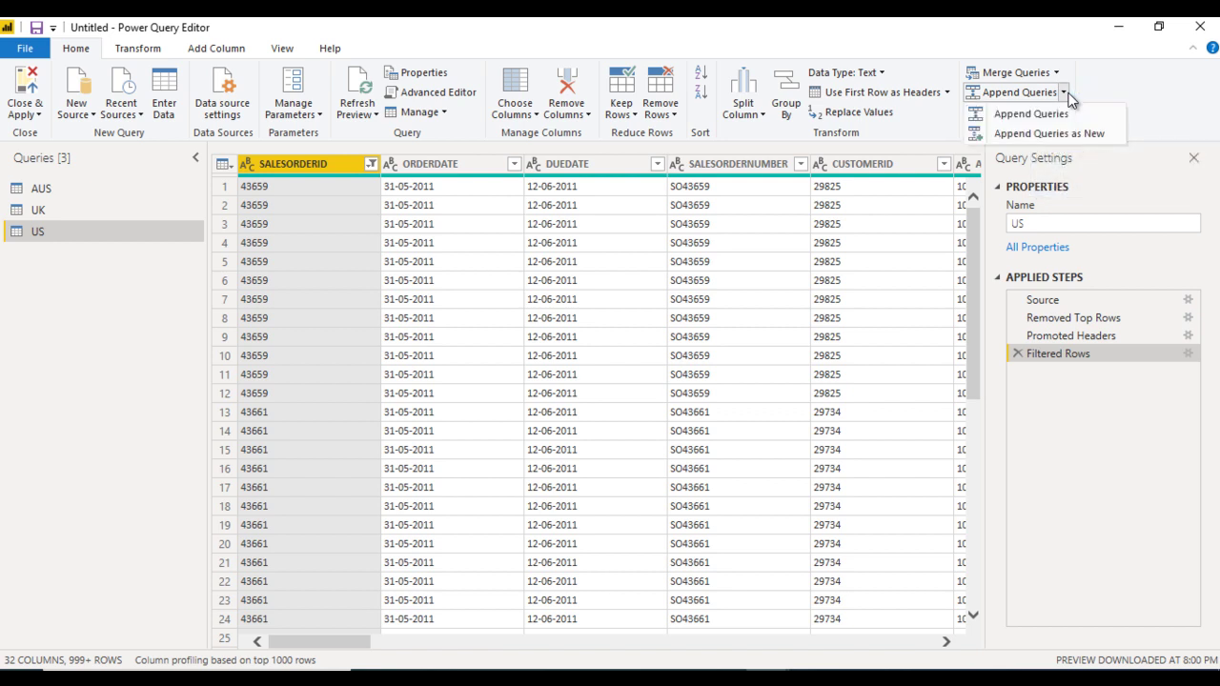
{"action": "left_click", "coordinate": [1069, 99]}
{"action": "left_click", "coordinate": [1068, 98]}
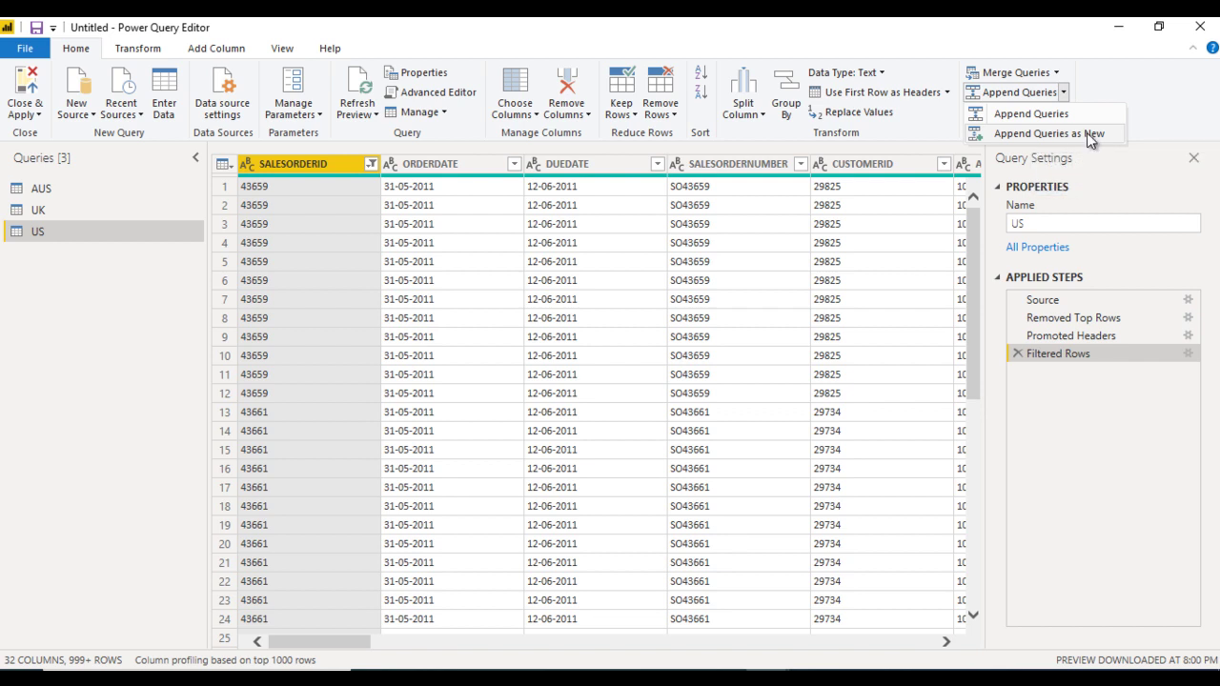
{"action": "left_click", "coordinate": [1089, 135]}
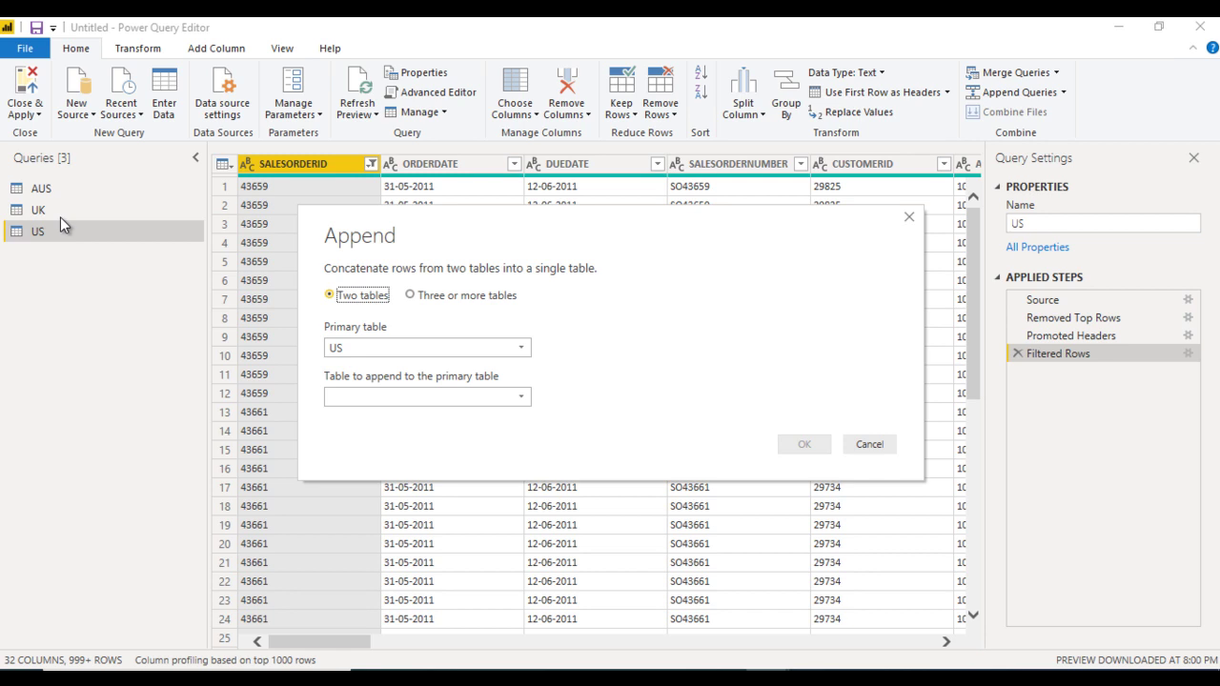
Step: With Three or more tables, replace the list with AUS, UK and US in that order and confirm
{"action": "left_click", "coordinate": [411, 295]}
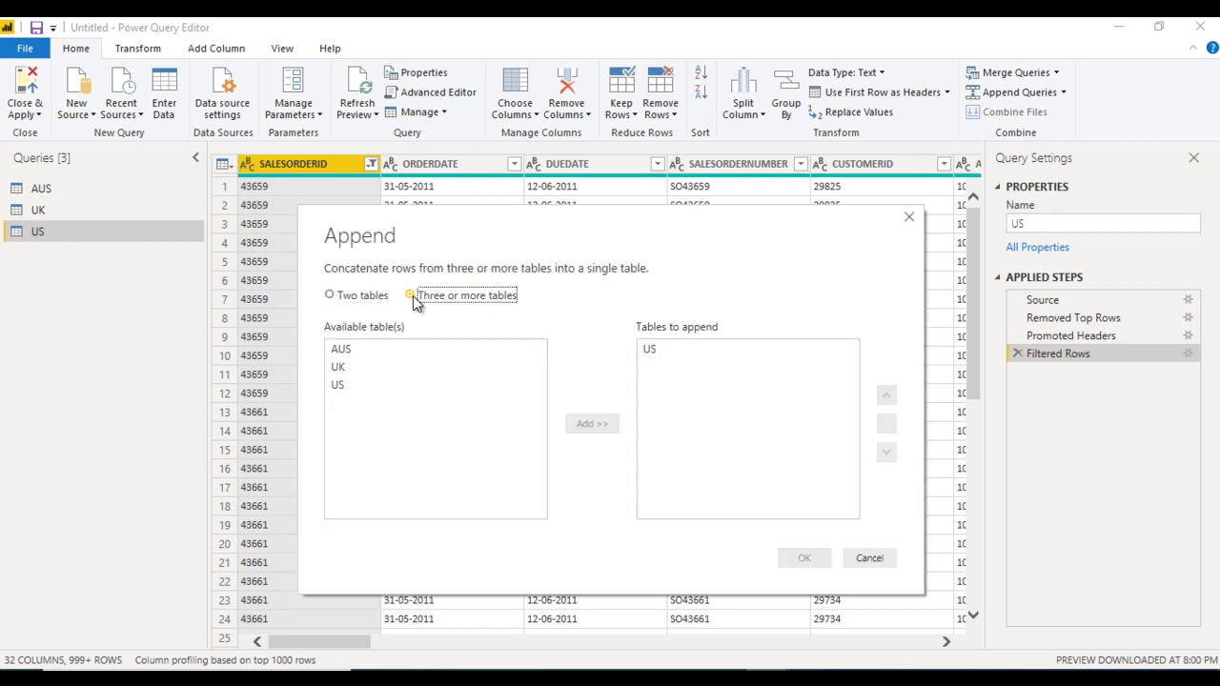
{"action": "left_click", "coordinate": [669, 353]}
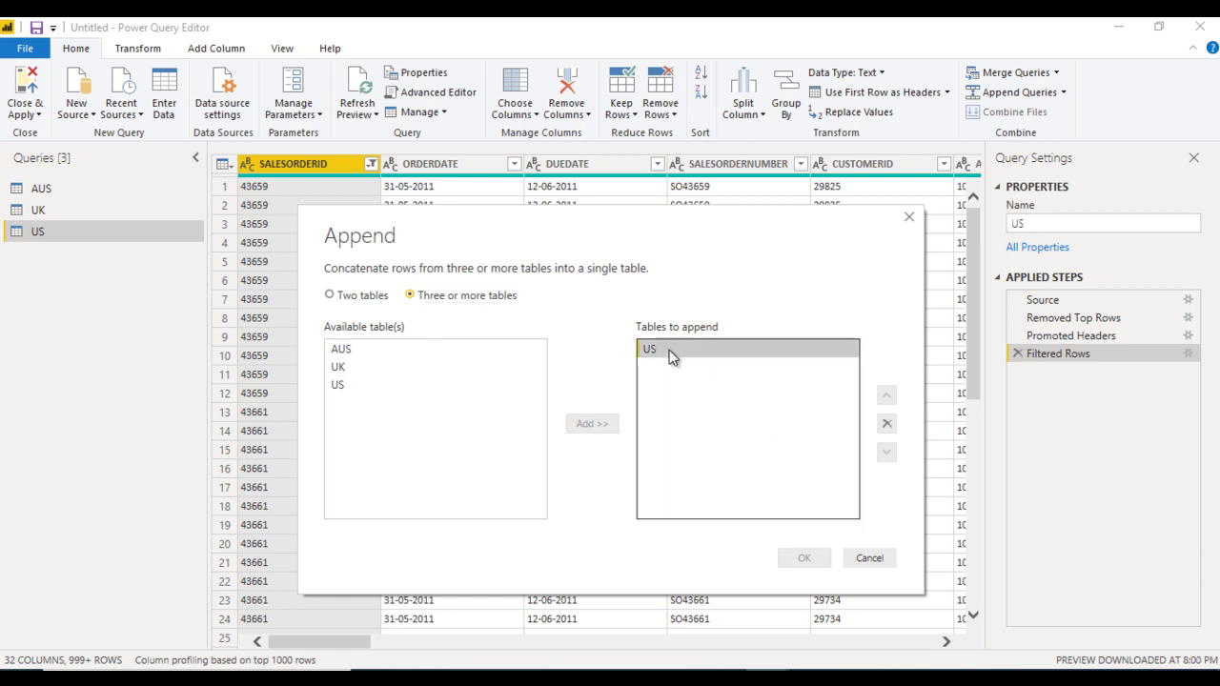
{"action": "left_click", "coordinate": [885, 425]}
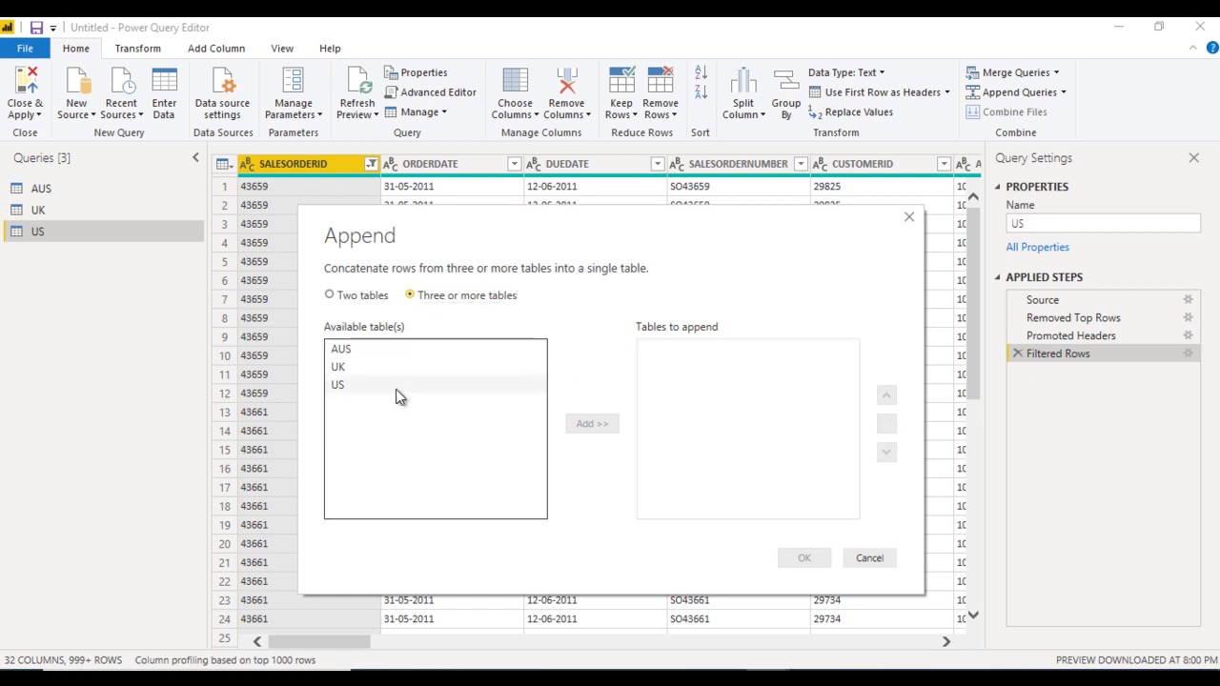
{"action": "left_click", "coordinate": [376, 352]}
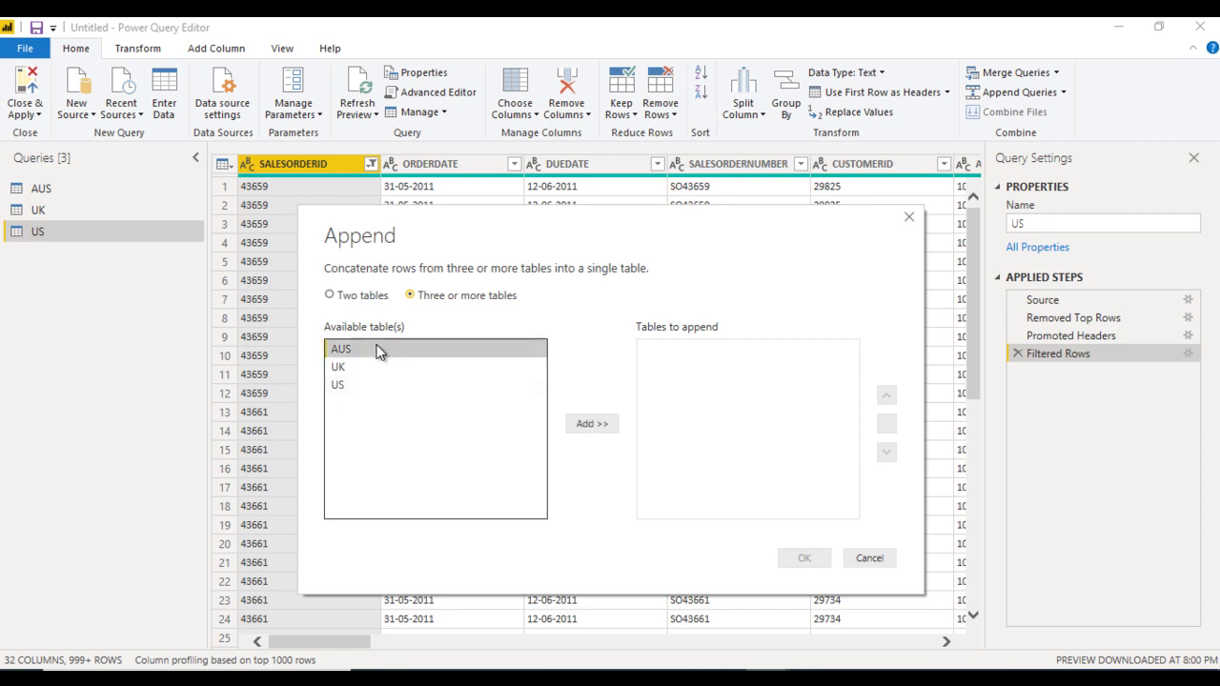
{"action": "left_click", "coordinate": [588, 426]}
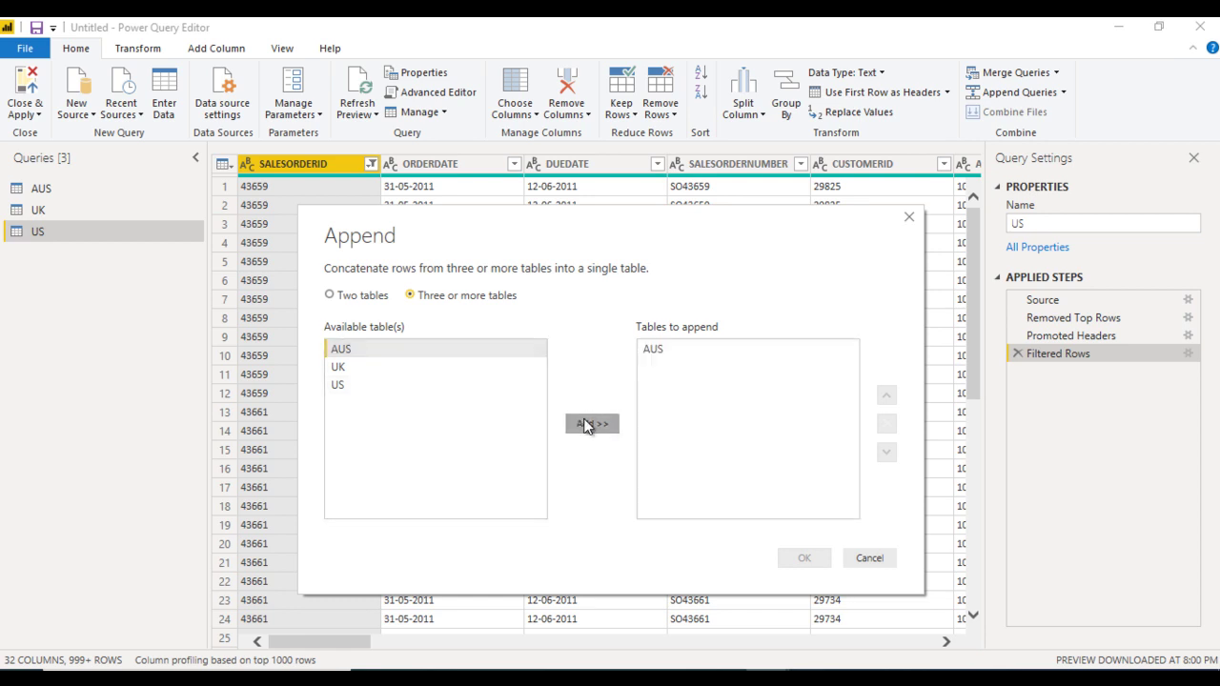
{"action": "left_click", "coordinate": [459, 370]}
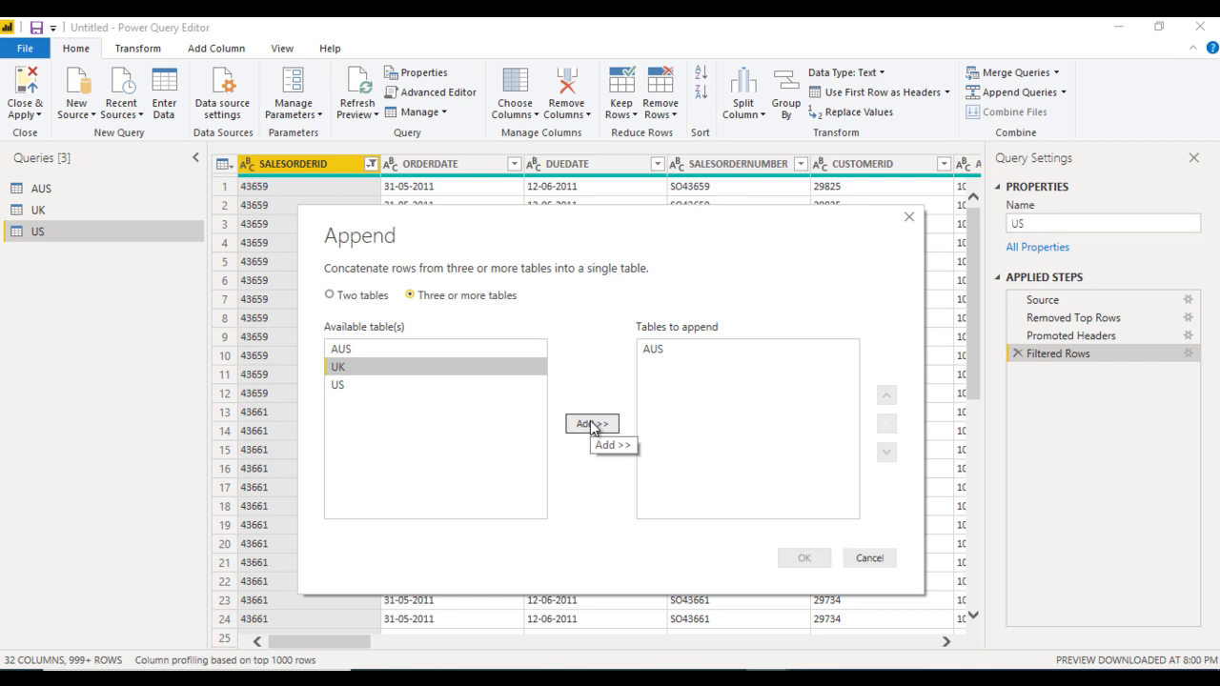
{"action": "left_click", "coordinate": [590, 425]}
{"action": "left_click", "coordinate": [378, 386]}
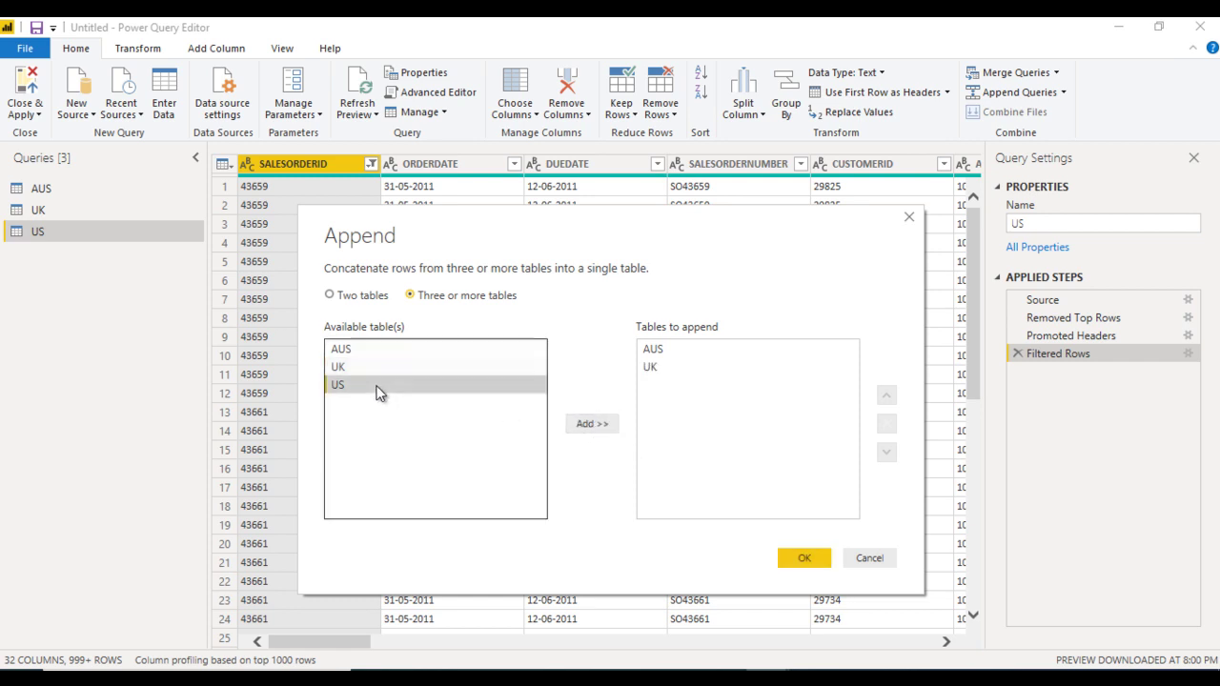
{"action": "left_click", "coordinate": [599, 425]}
{"action": "left_click", "coordinate": [805, 560]}
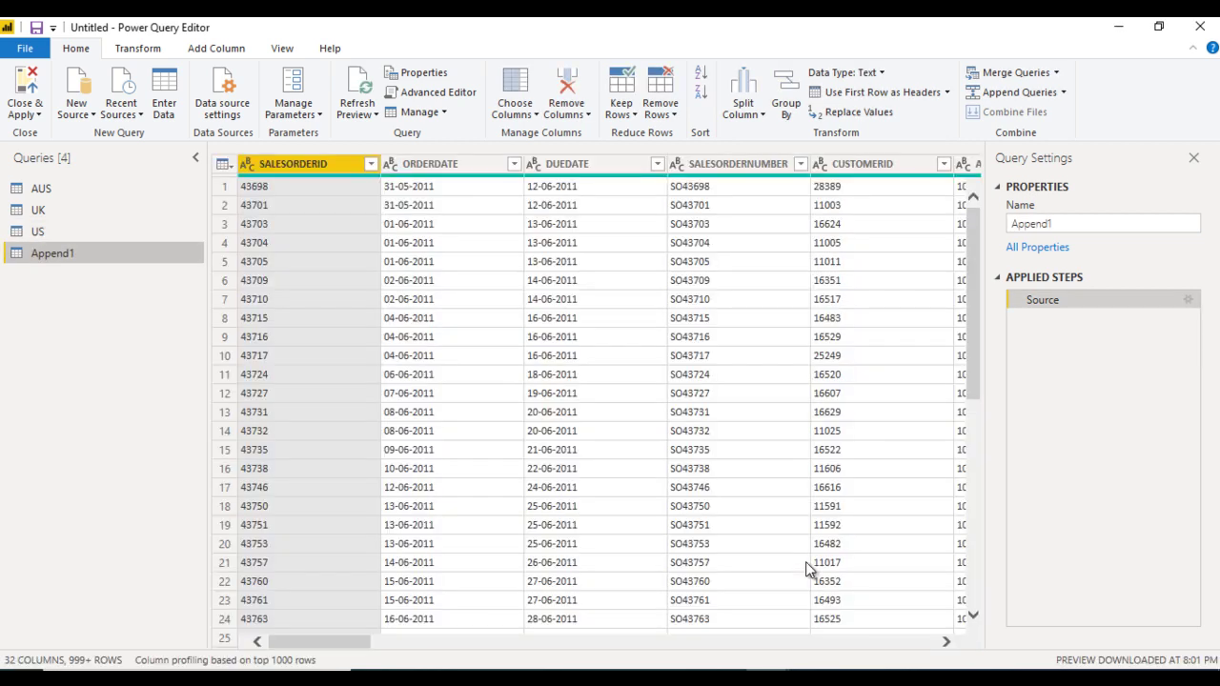
Step: Rename the Append1 query to Country_Sales
{"action": "double_click", "coordinate": [77, 254]}
{"action": "type", "text": "Country_"}
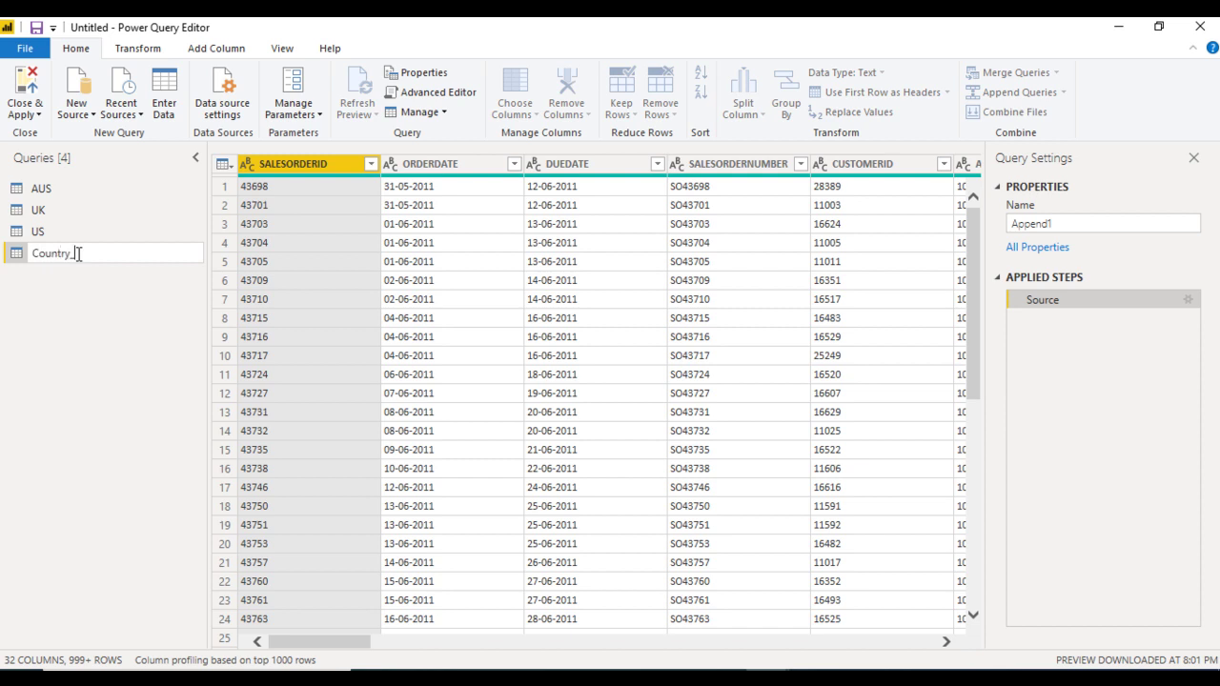
{"action": "type", "text": "Sales"}
{"action": "key", "text": "Return"}
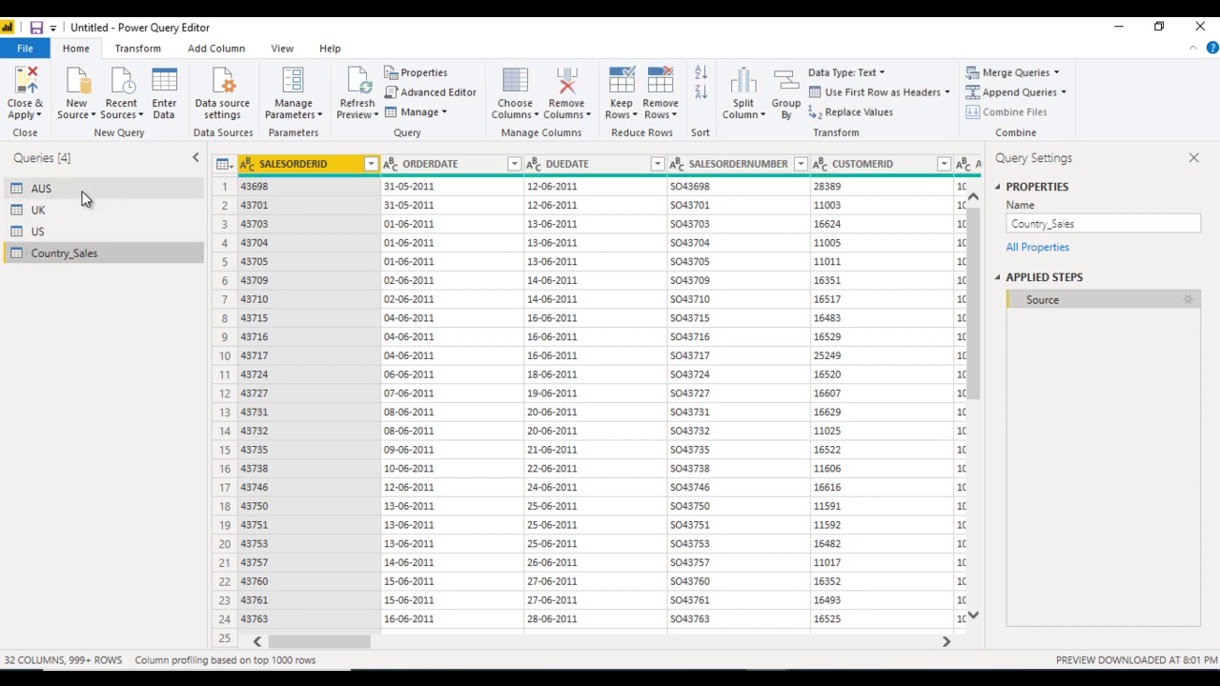
{"action": "left_click", "coordinate": [535, 261]}
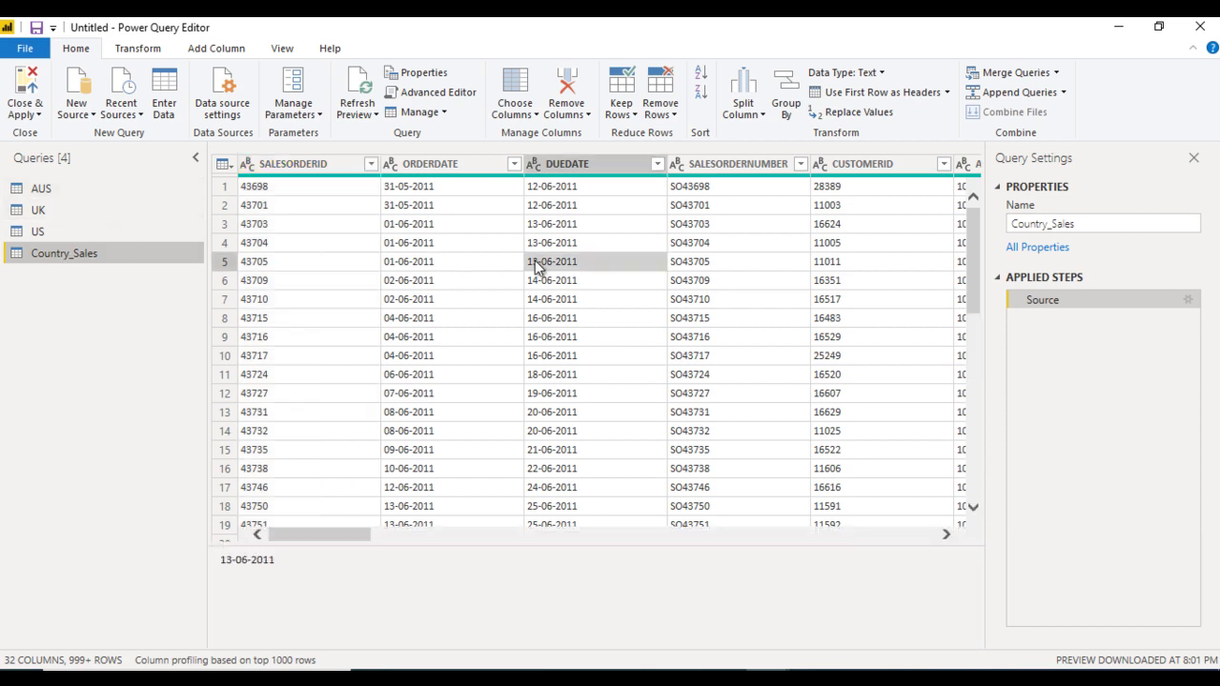
{"action": "key", "text": "Right"}
{"action": "key", "text": "Right"}
{"action": "key", "text": "Right"}
{"action": "key", "text": "Right"}
{"action": "key", "text": "Right"}
{"action": "key", "text": "Right"}
{"action": "key", "text": "Right"}
{"action": "key", "text": "Right"}
{"action": "key", "text": "Right"}
{"action": "key", "text": "Right"}
{"action": "key", "text": "Right"}
{"action": "key", "text": "Right"}
{"action": "key", "text": "Right"}
{"action": "key", "text": "Right"}
{"action": "key", "text": "Right"}
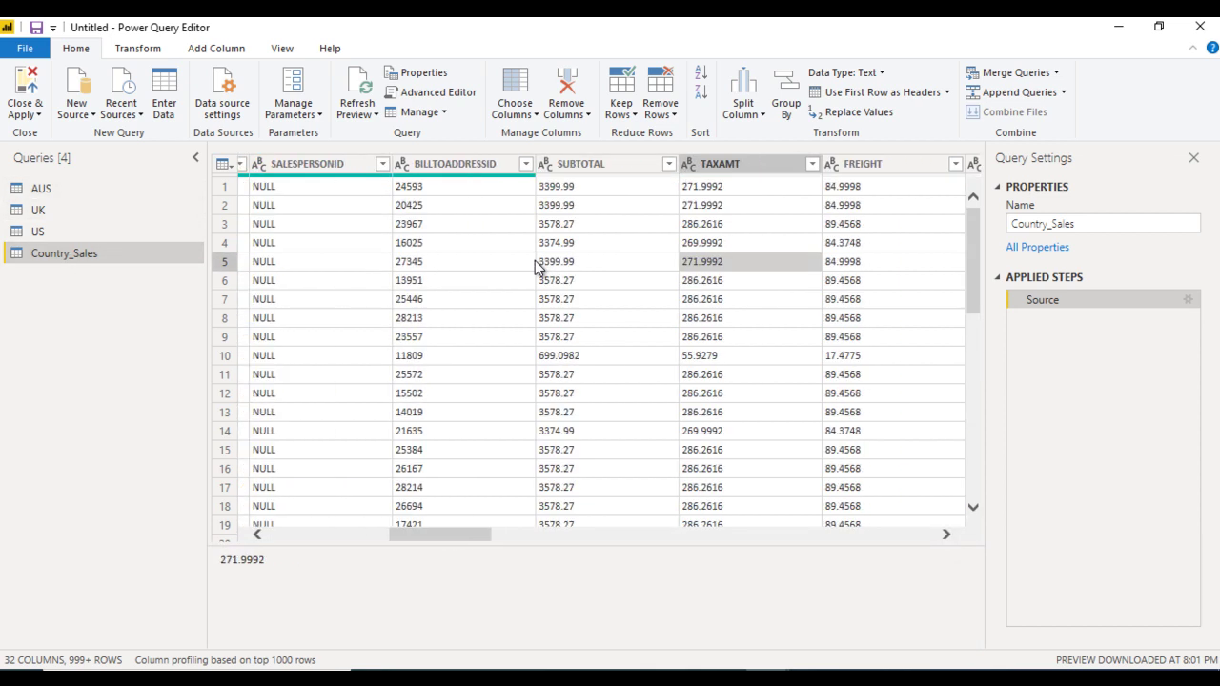
{"action": "key", "text": "Right"}
{"action": "key", "text": "Right"}
{"action": "key", "text": "Right"}
{"action": "key", "text": "Right"}
{"action": "key", "text": "Right"}
{"action": "key", "text": "Right"}
{"action": "key", "text": "Right"}
{"action": "key", "text": "Right"}
{"action": "key", "text": "Right"}
{"action": "key", "text": "Right"}
{"action": "key", "text": "Right"}
{"action": "key", "text": "Right"}
{"action": "key", "text": "Right"}
{"action": "key", "text": "Right"}
{"action": "key", "text": "Right"}
{"action": "key", "text": "Right"}
{"action": "key", "text": "Right"}
{"action": "key", "text": "Right"}
{"action": "key", "text": "Right"}
{"action": "key", "text": "Right"}
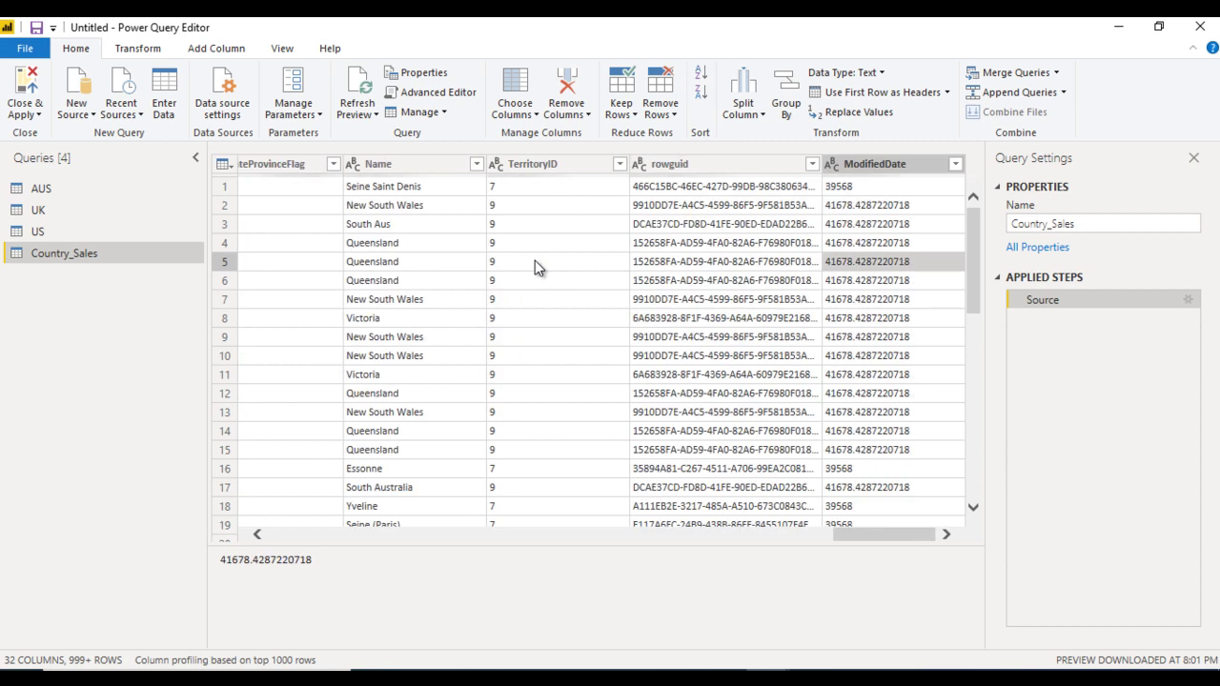
{"action": "key", "text": "Up"}
{"action": "key", "text": "Up"}
{"action": "key", "text": "Up"}
{"action": "key", "text": "Up"}
{"action": "key", "text": "Up"}
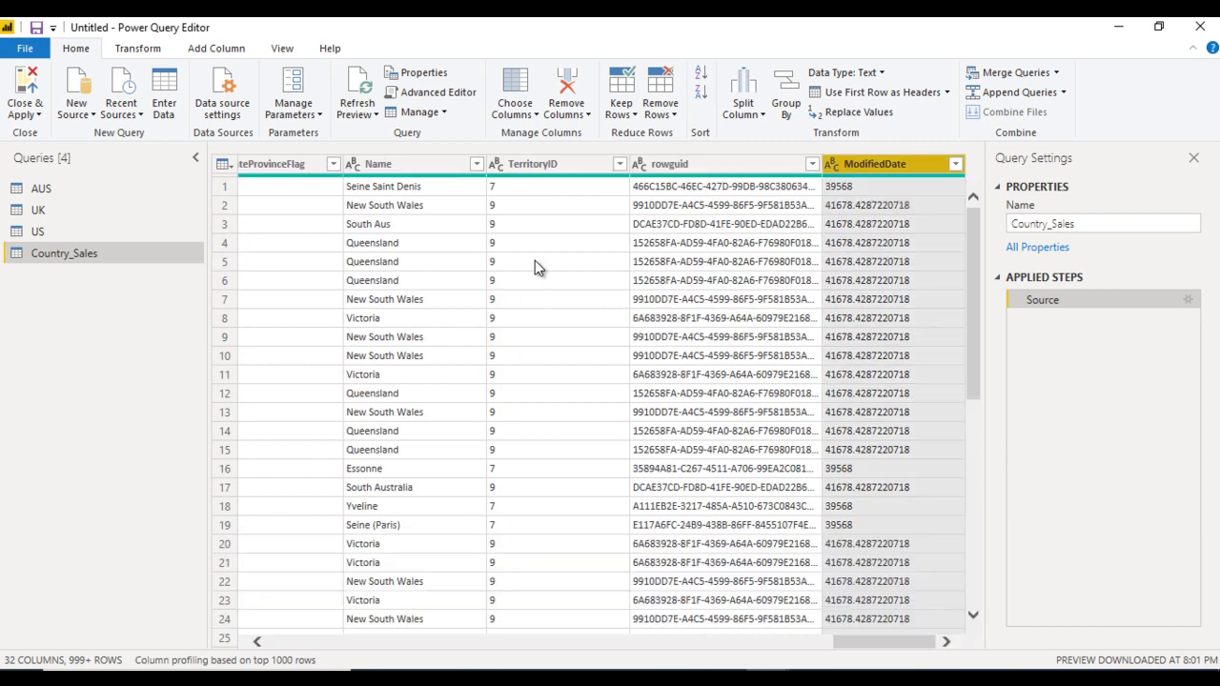
{"action": "key", "text": "Left"}
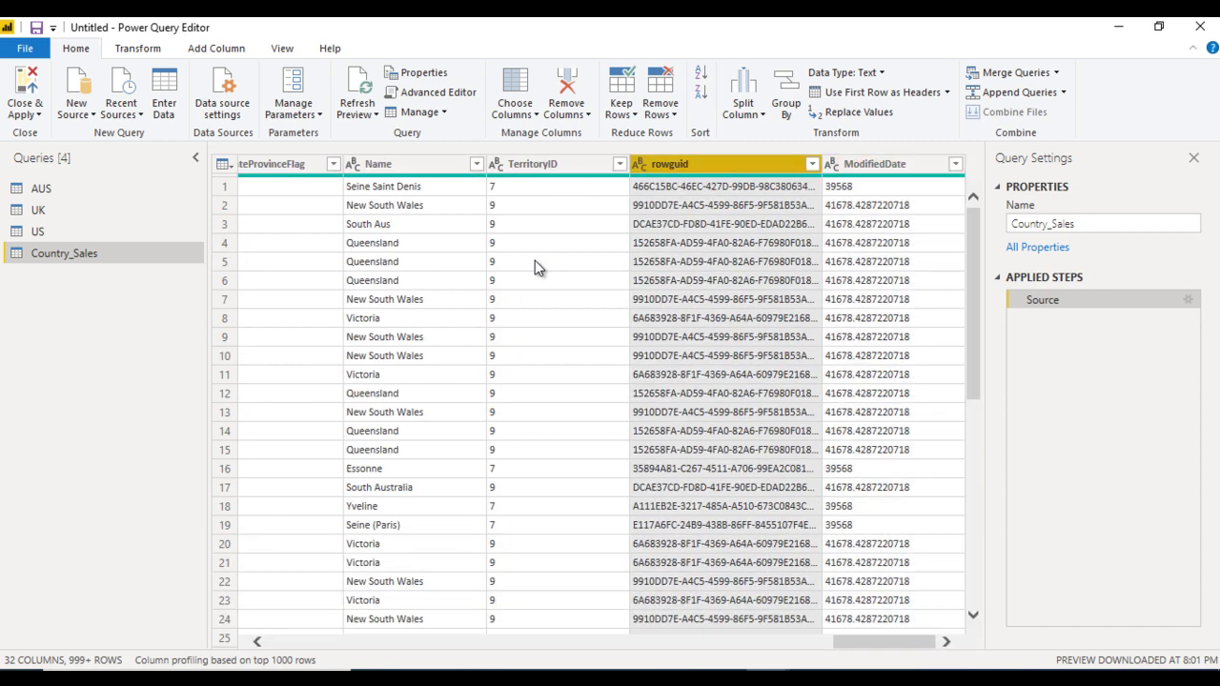
{"action": "key", "text": "Left"}
{"action": "key", "text": "Left"}
{"action": "key", "text": "Left"}
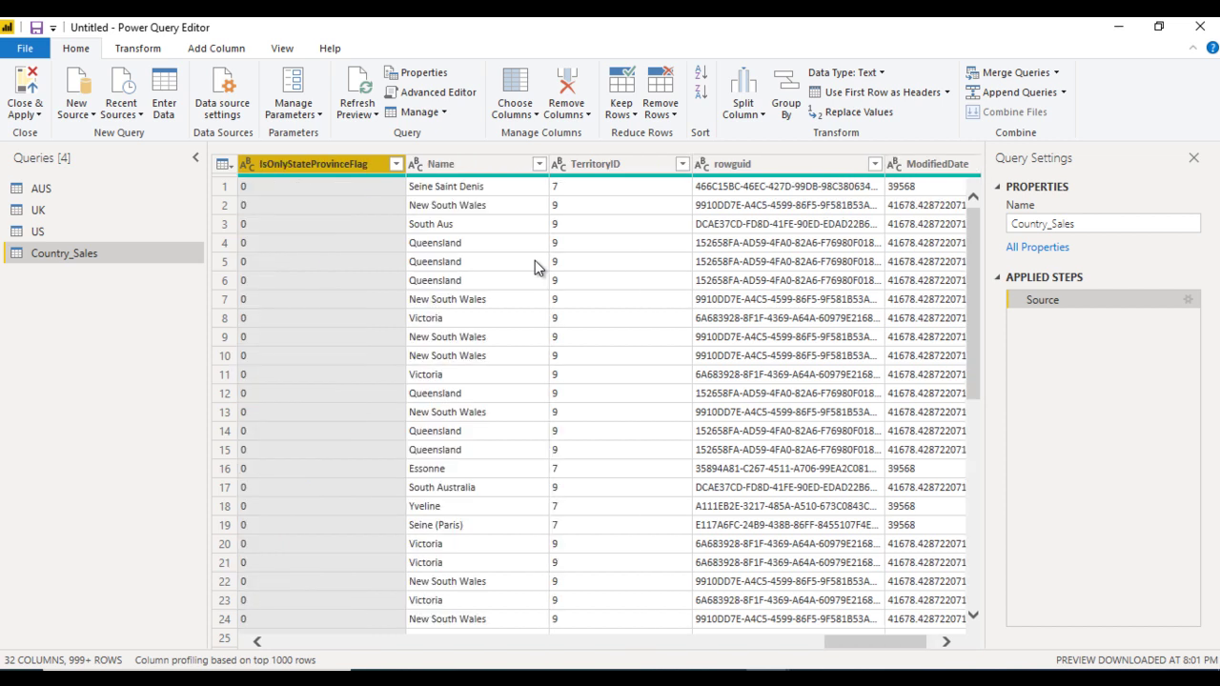
{"action": "key", "text": "Left"}
{"action": "key", "text": "Left"}
{"action": "key", "text": "Left"}
{"action": "key", "text": "Left"}
{"action": "key", "text": "Left"}
{"action": "key", "text": "Left"}
{"action": "key", "text": "Left"}
{"action": "key", "text": "Left"}
{"action": "key", "text": "Left"}
{"action": "key", "text": "Left"}
{"action": "key", "text": "Left"}
{"action": "key", "text": "Left"}
{"action": "key", "text": "Left"}
{"action": "key", "text": "Left"}
{"action": "key", "text": "Left"}
{"action": "key", "text": "Left"}
{"action": "key", "text": "Left"}
{"action": "key", "text": "Left"}
{"action": "key", "text": "Left"}
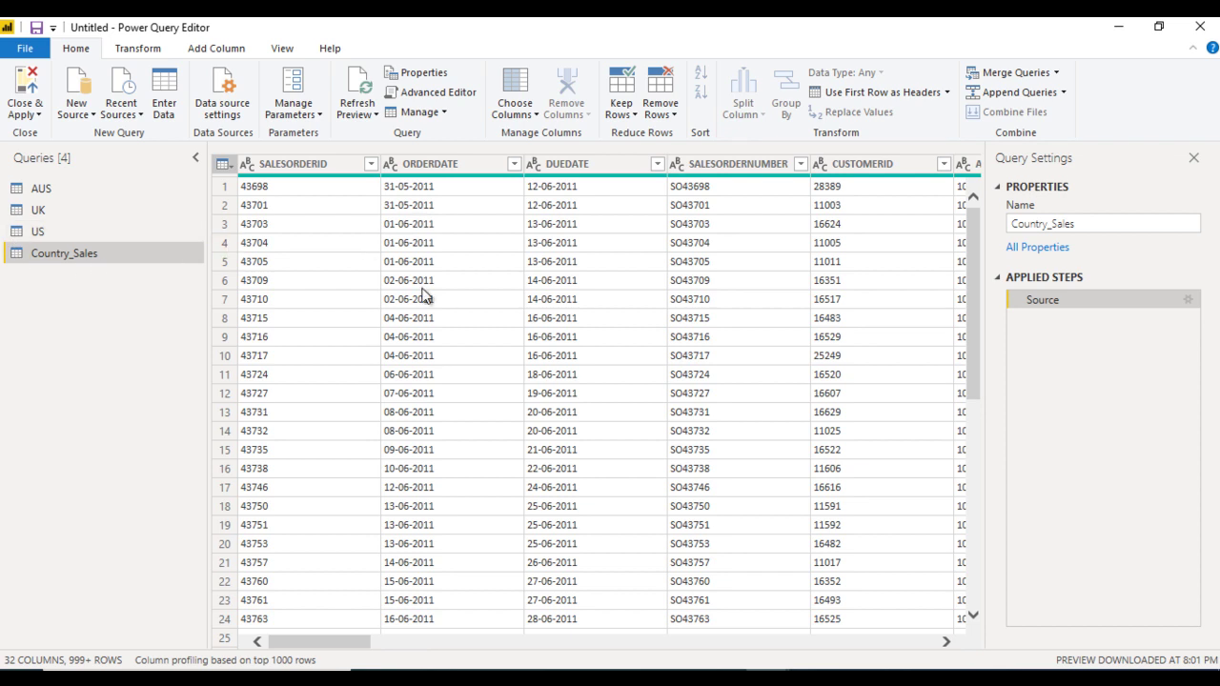
{"action": "left_click", "coordinate": [1063, 92]}
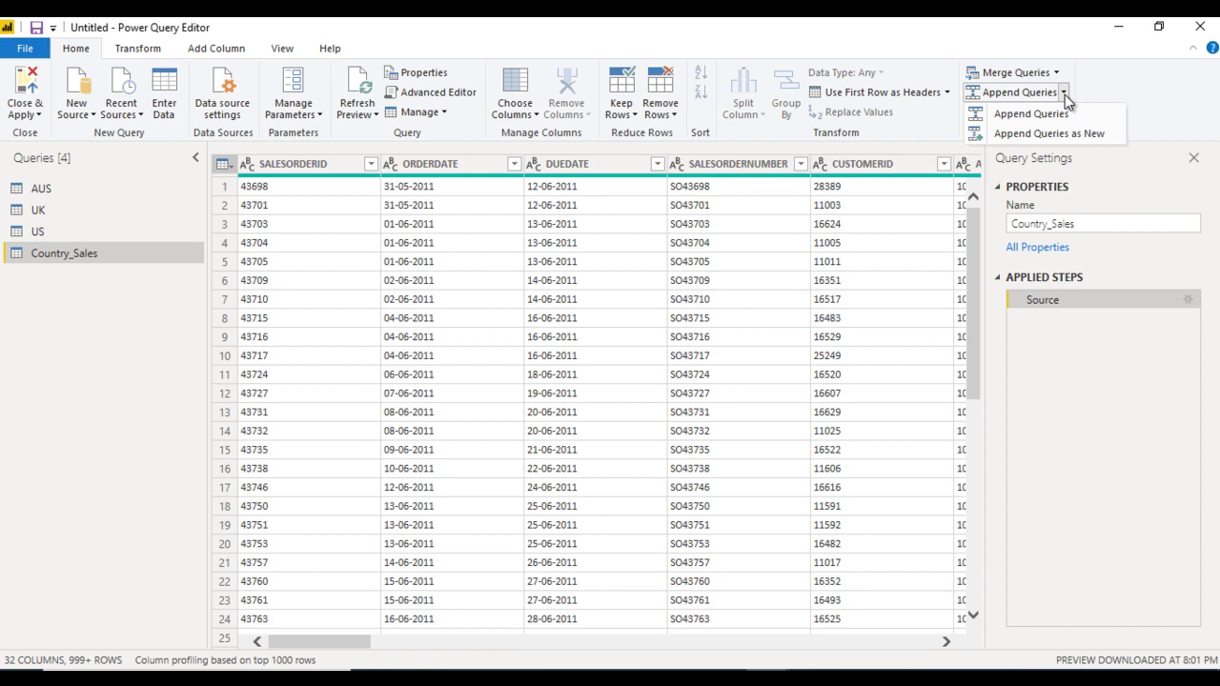
{"action": "left_click", "coordinate": [1064, 92]}
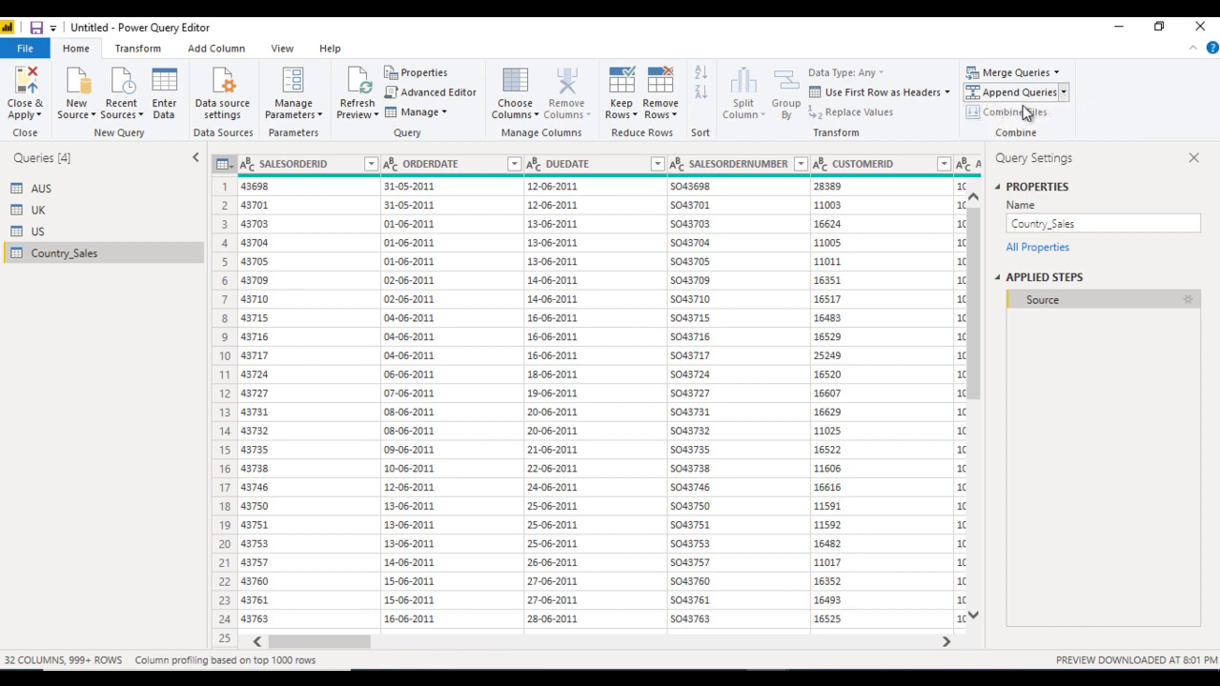
{"action": "left_click", "coordinate": [70, 190]}
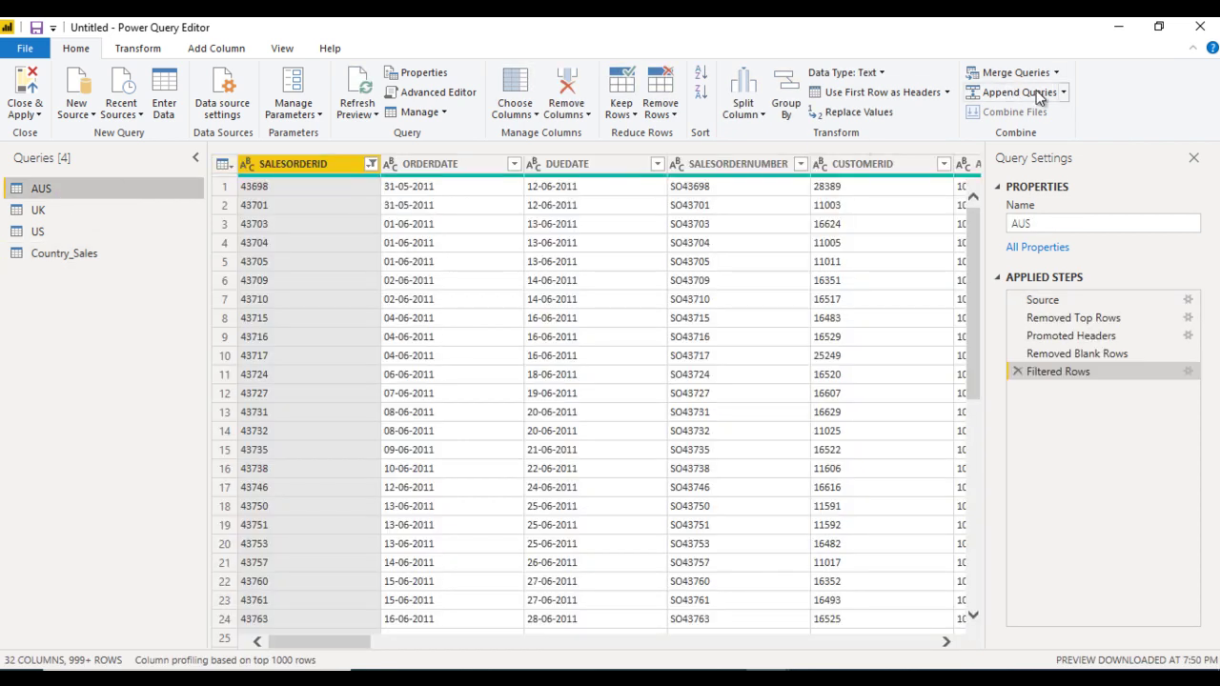
{"action": "left_click", "coordinate": [1065, 94]}
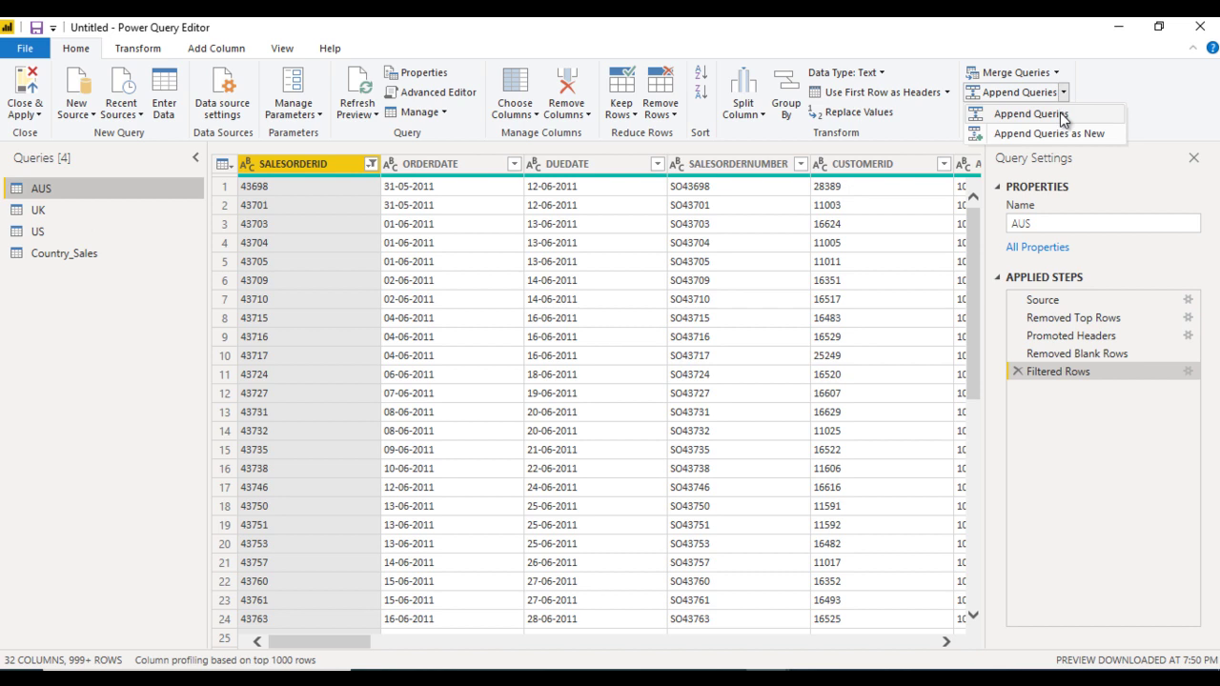
{"action": "left_click", "coordinate": [1060, 111]}
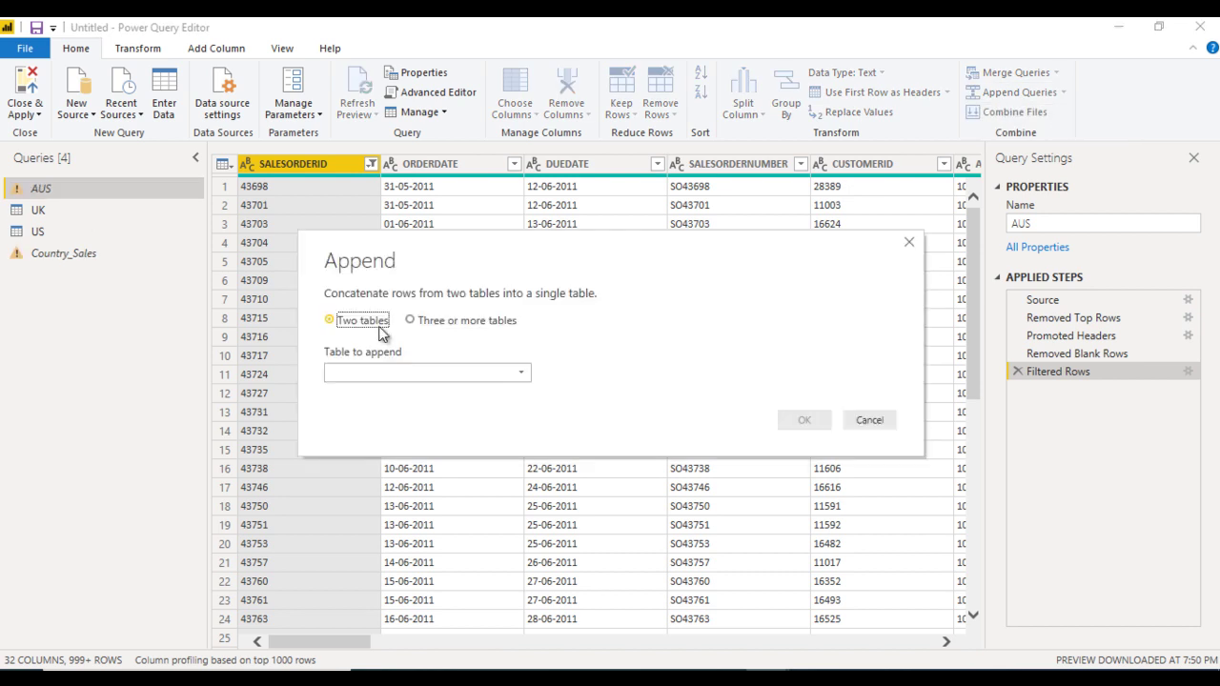
{"action": "left_click", "coordinate": [403, 381]}
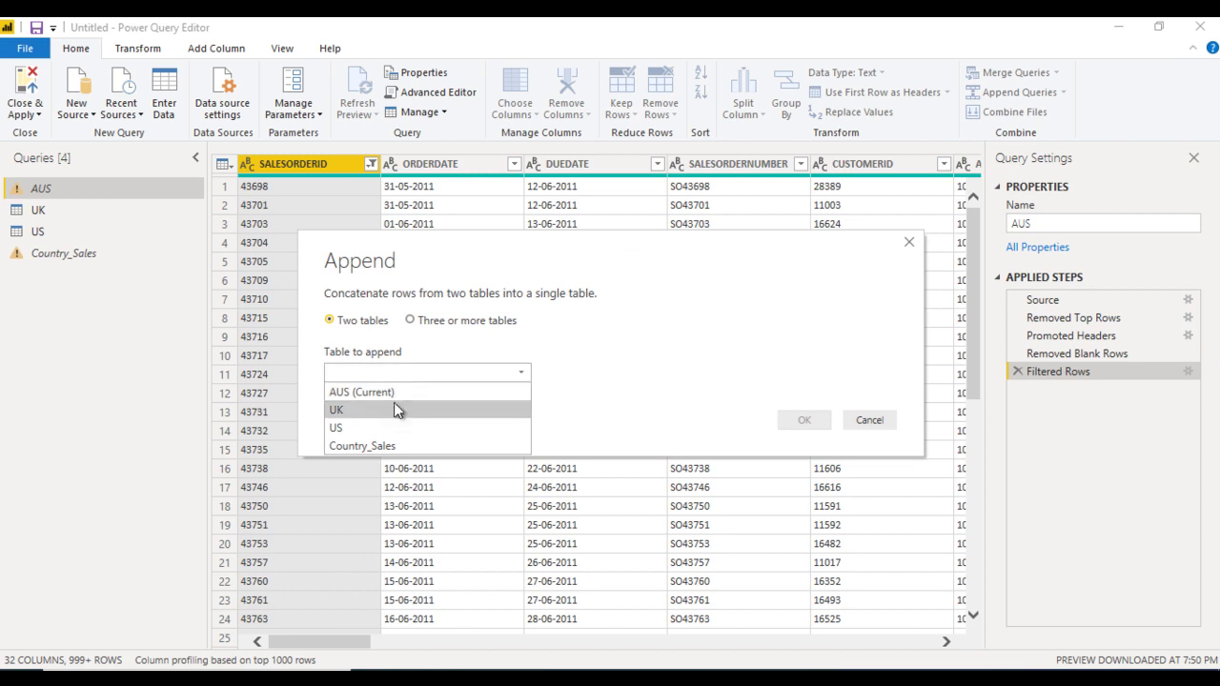
{"action": "left_click", "coordinate": [392, 409]}
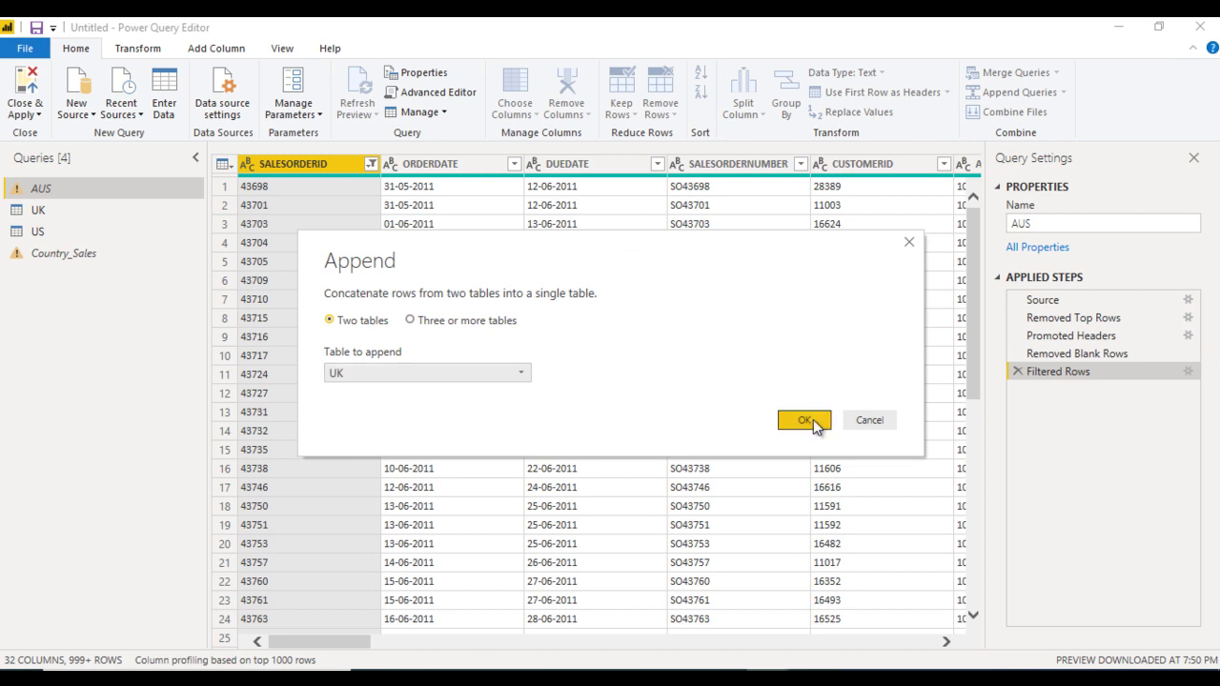
{"action": "left_click", "coordinate": [808, 422]}
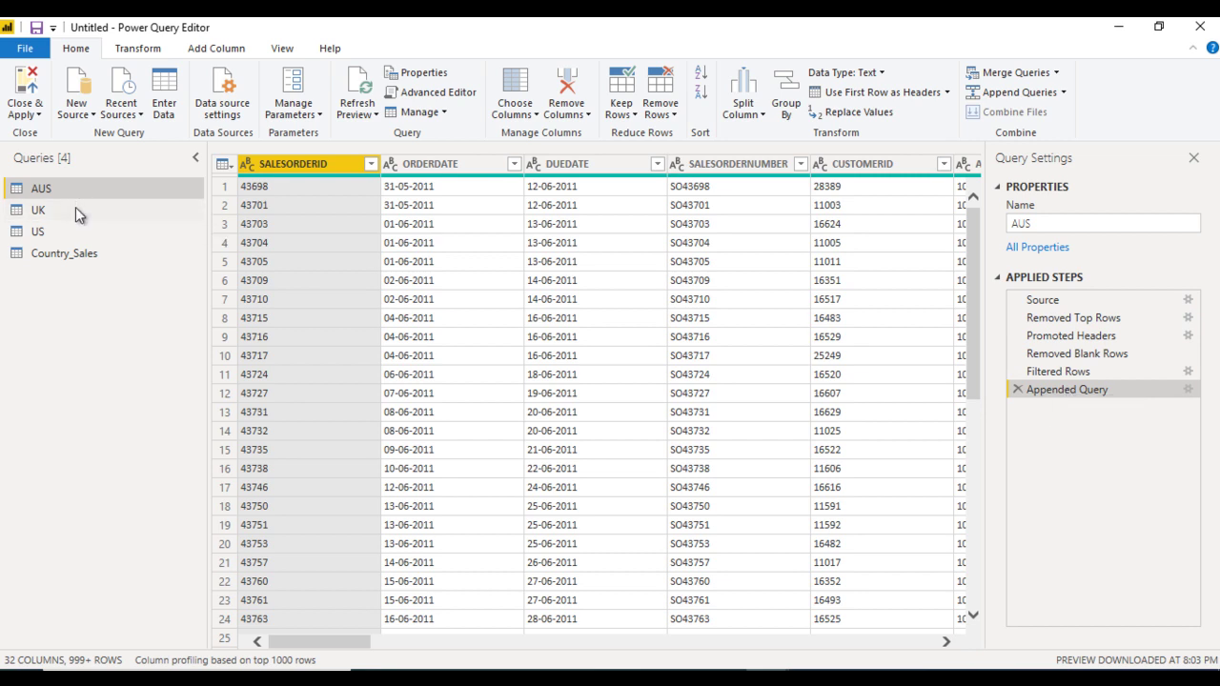
{"action": "left_click", "coordinate": [1018, 389]}
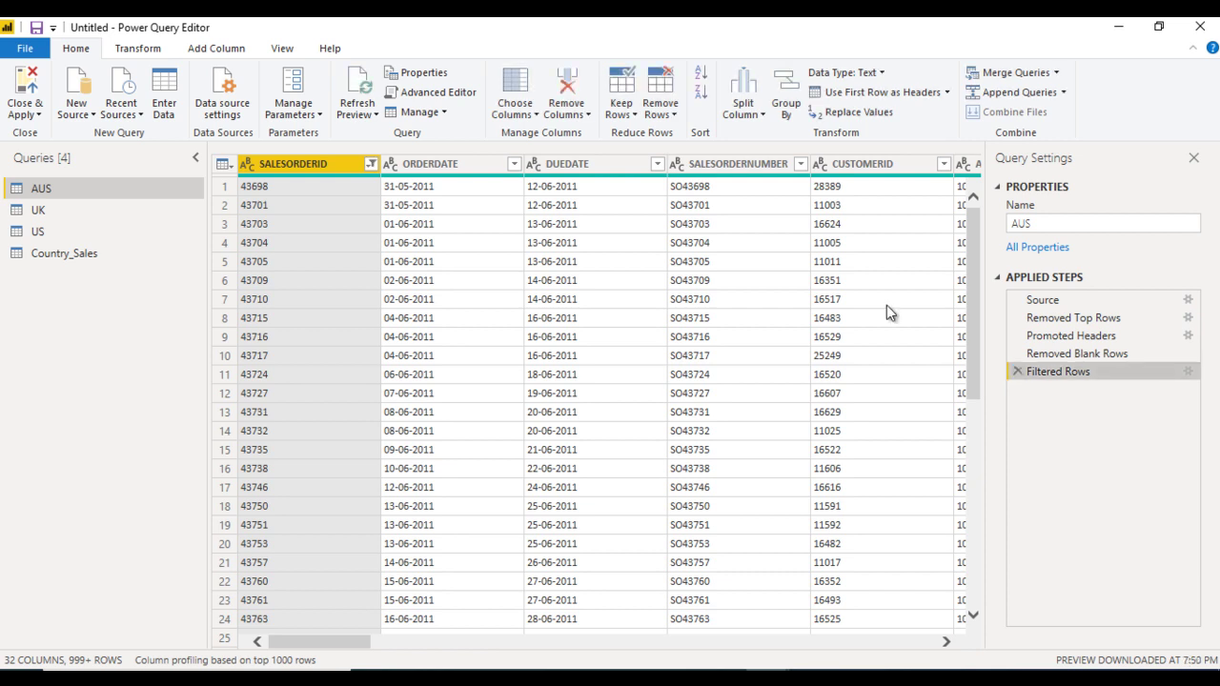
{"action": "left_click", "coordinate": [63, 253]}
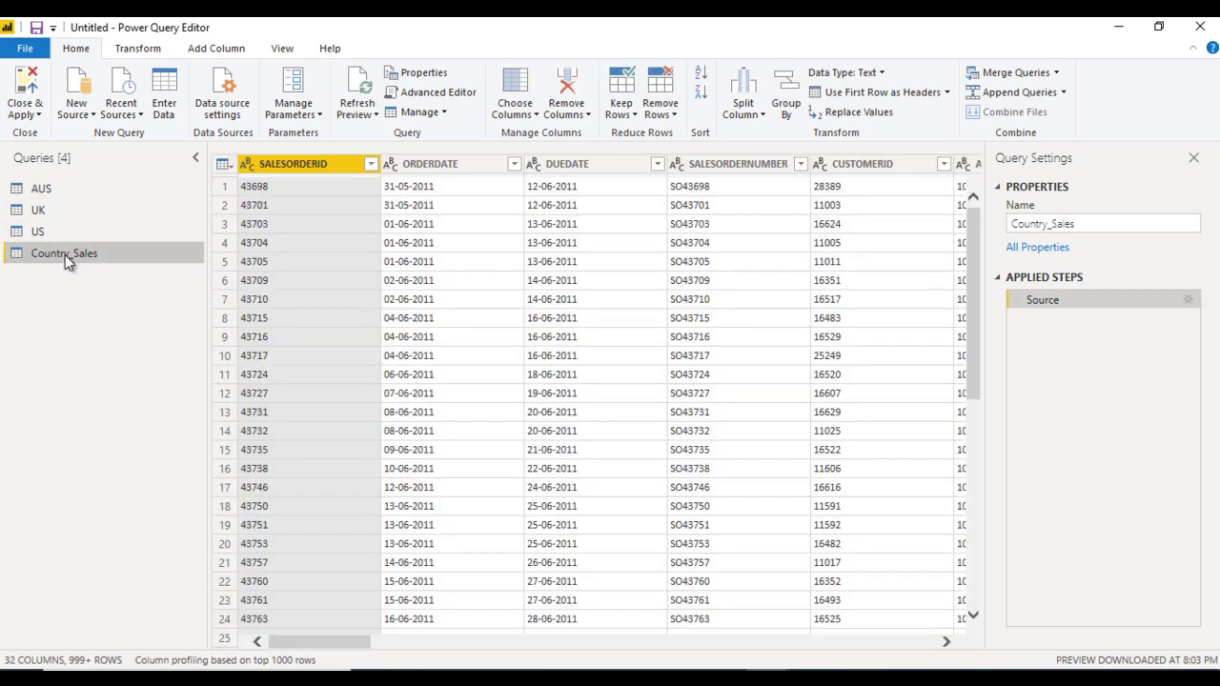